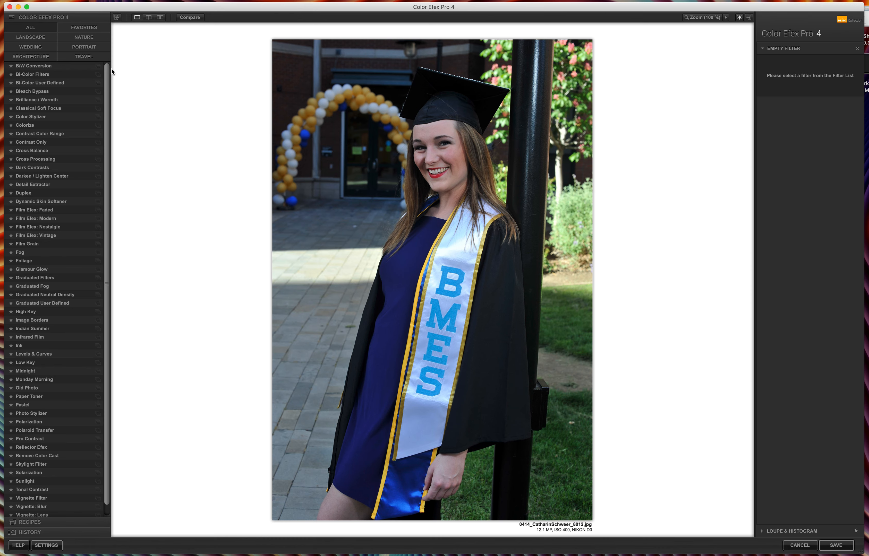
# Step: Show the Portrait filter category and apply the Dynamic Skin Softener's 02 - Strong preset
pyautogui.click(91, 49)
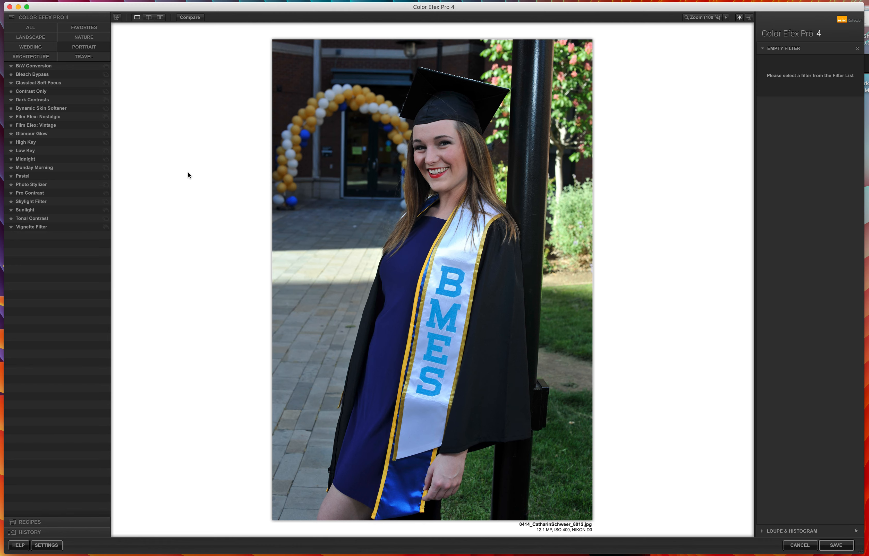
pyautogui.click(106, 109)
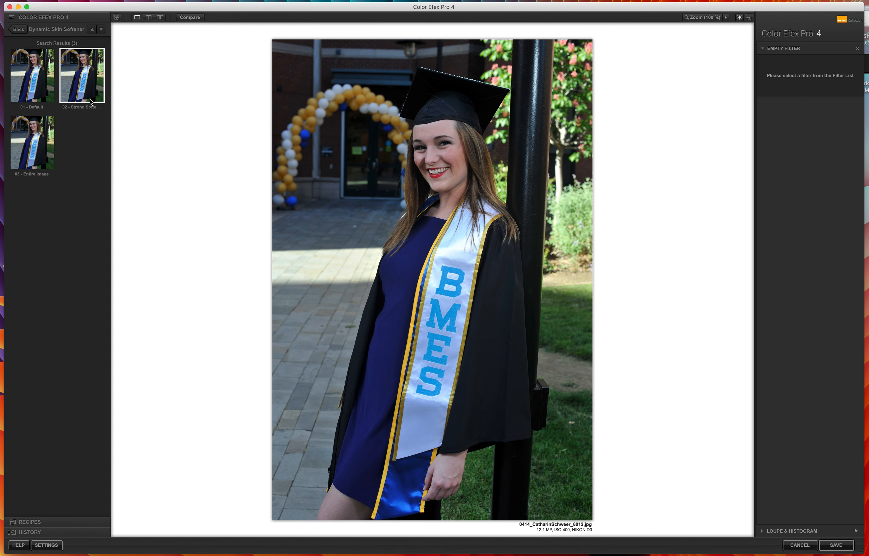
pyautogui.click(82, 86)
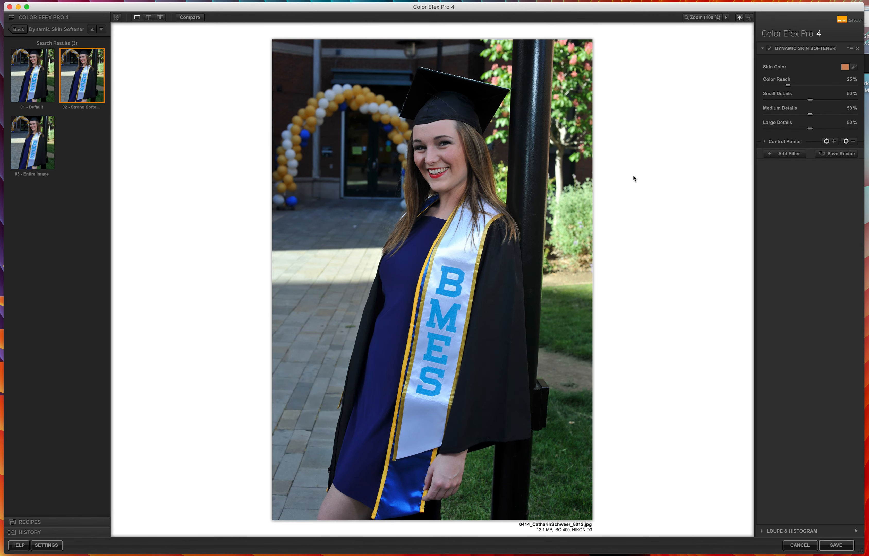
# Step: Sample the Dynamic Skin Softener's skin color from the subject's face with the eyedropper
pyautogui.click(746, 90)
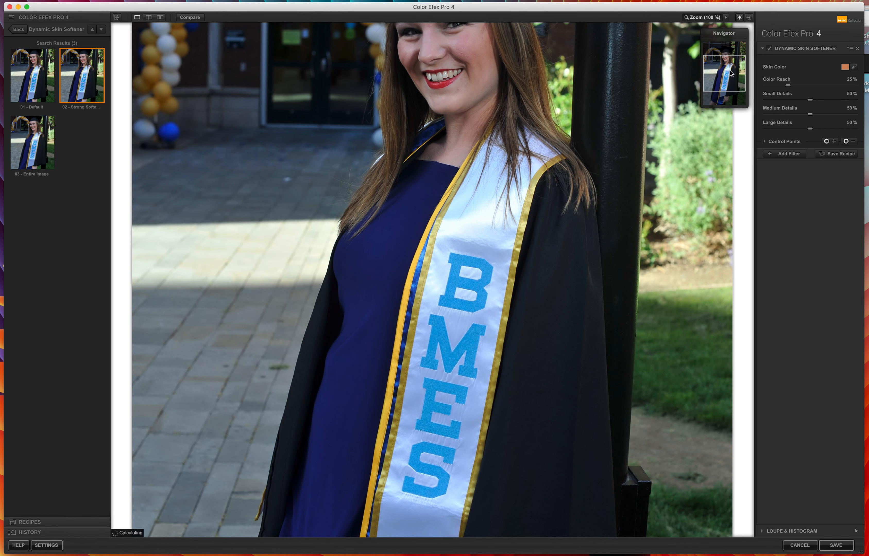
pyautogui.click(728, 70)
pyautogui.moveTo(728, 70); pyautogui.dragTo(727, 63)
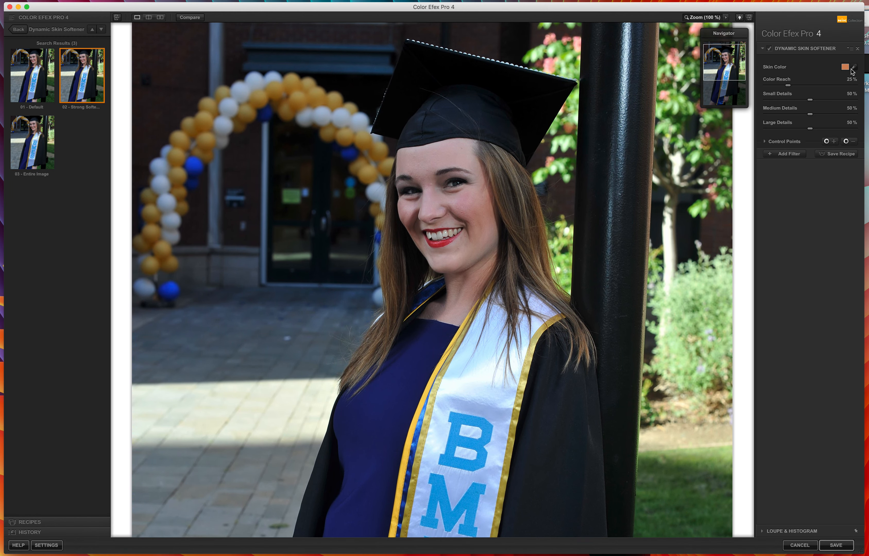
pyautogui.click(854, 67)
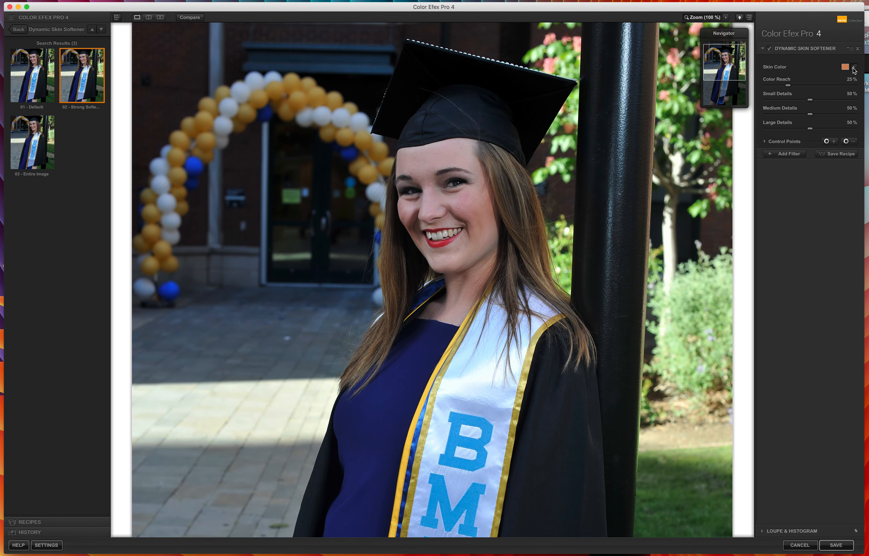
pyautogui.click(459, 201)
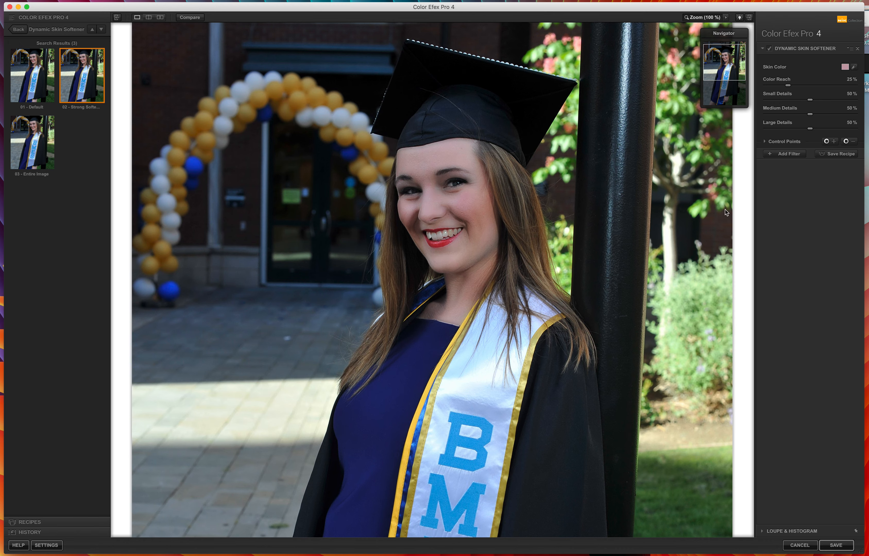
# Step: Set the Dynamic Skin Softener filter's opacity to 40%
pyautogui.click(767, 142)
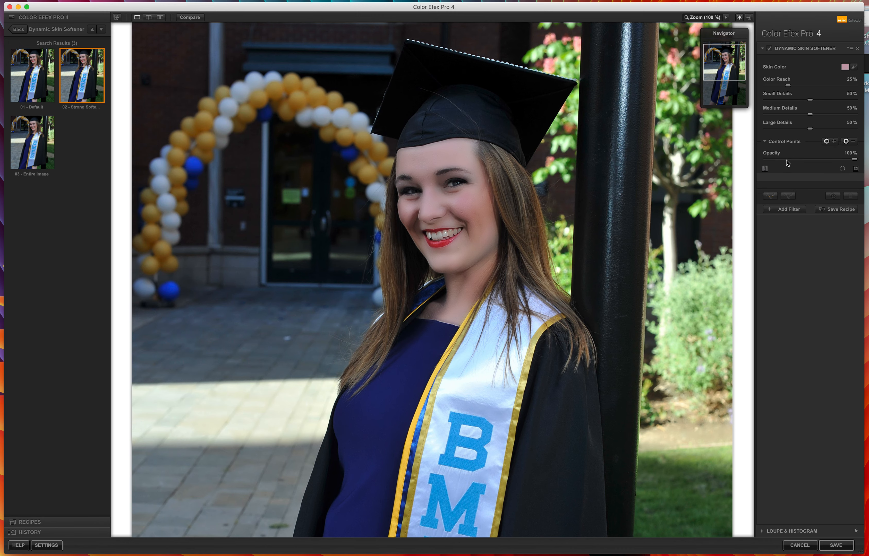
pyautogui.moveTo(855, 159); pyautogui.dragTo(802, 161)
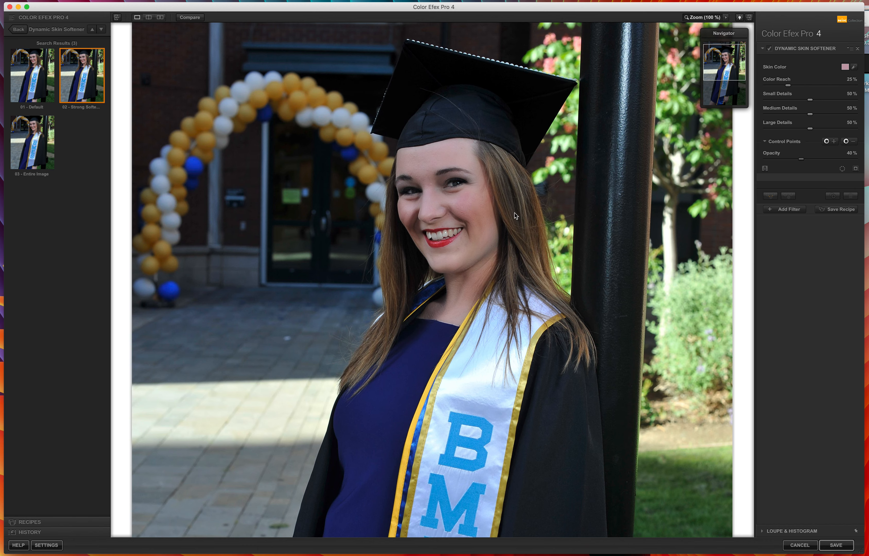
# Step: Add a second filter and open the Pro Contrast presets
pyautogui.click(794, 212)
pyautogui.click(19, 29)
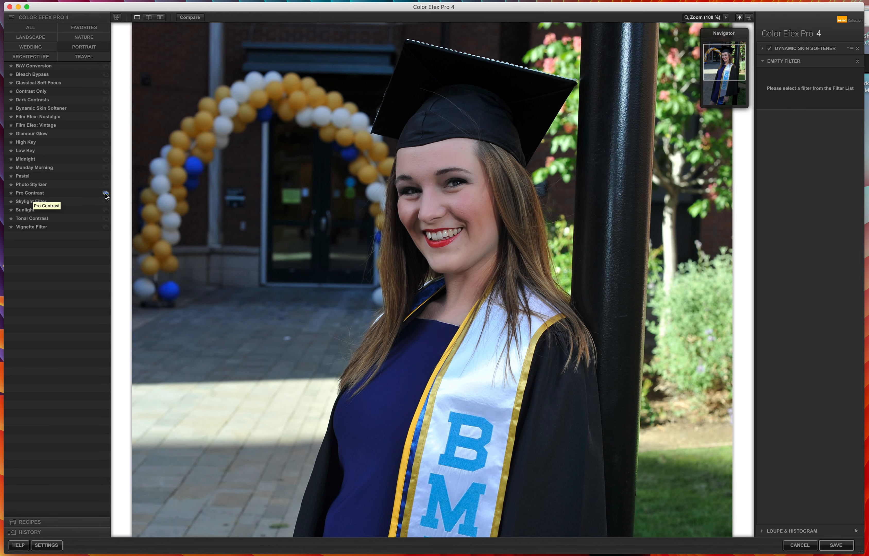
pyautogui.press('space')
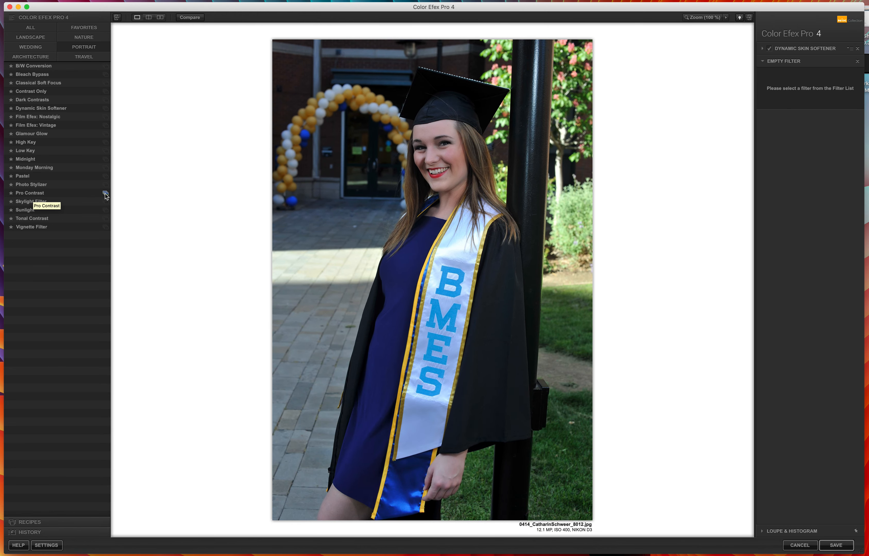
pyautogui.click(106, 194)
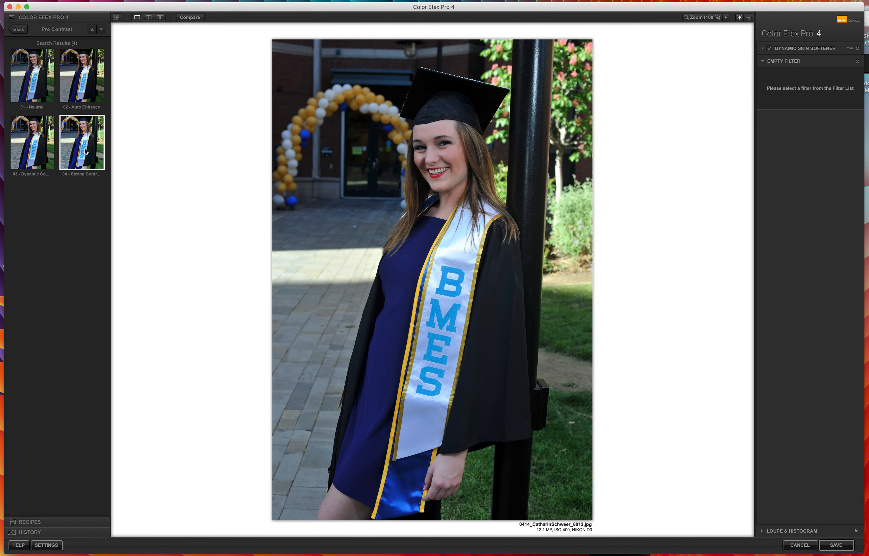
# Step: Try the Pro Contrast presets Neutral, Auto Enhance, Dynamic Contrast and Strong Contrast in turn
pyautogui.click(39, 86)
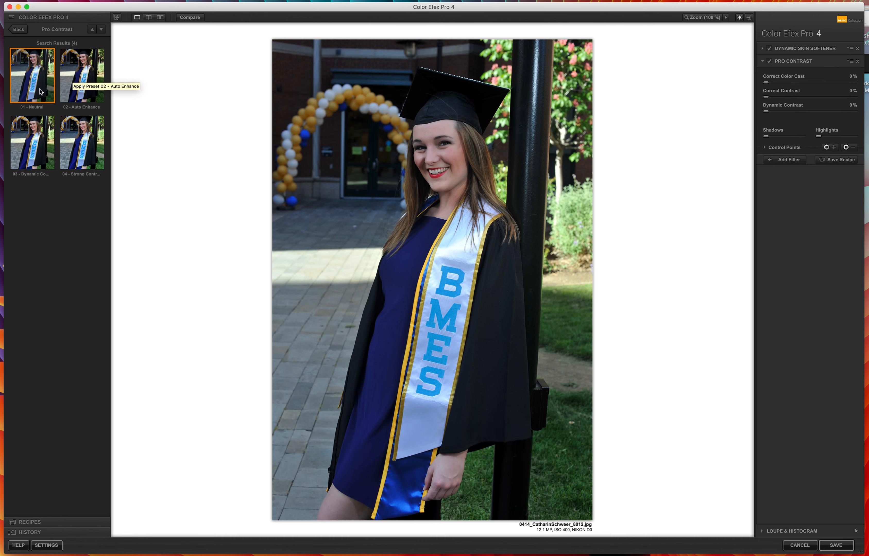
pyautogui.click(82, 84)
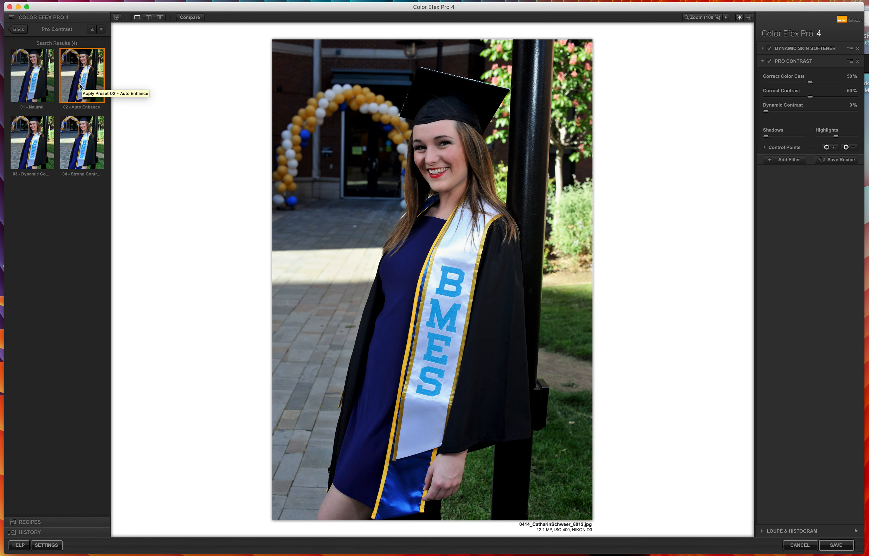
pyautogui.click(40, 153)
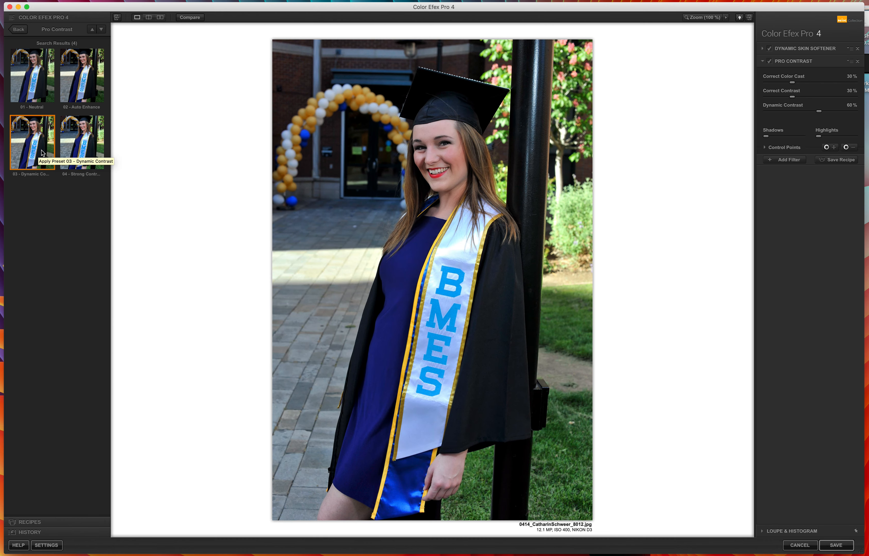
pyautogui.click(86, 85)
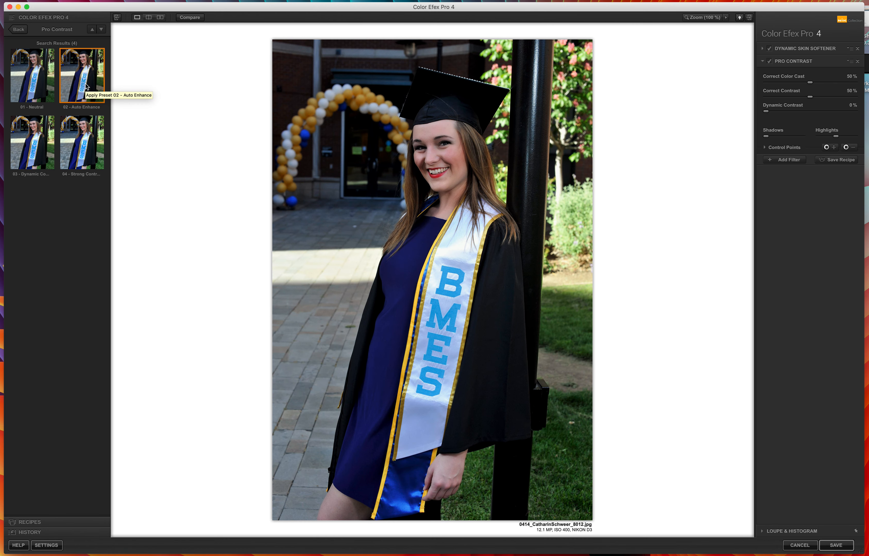
pyautogui.click(31, 150)
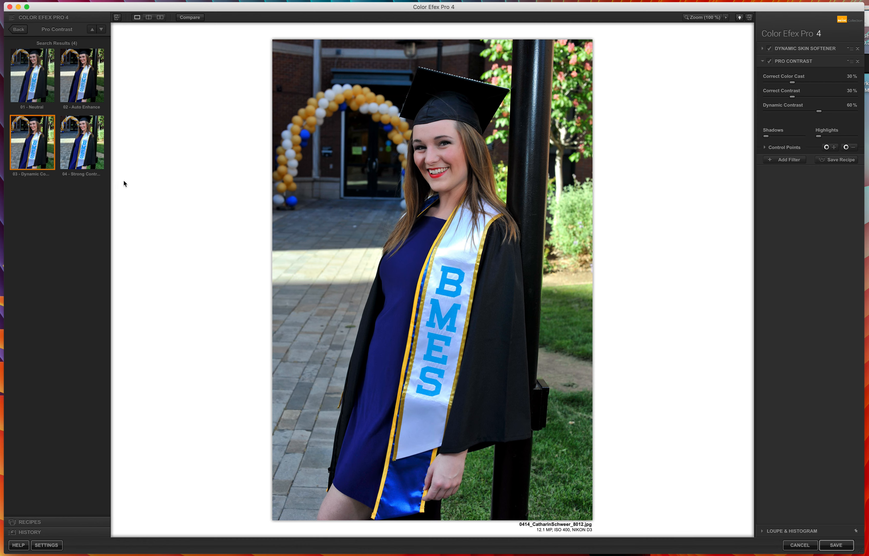
pyautogui.click(87, 150)
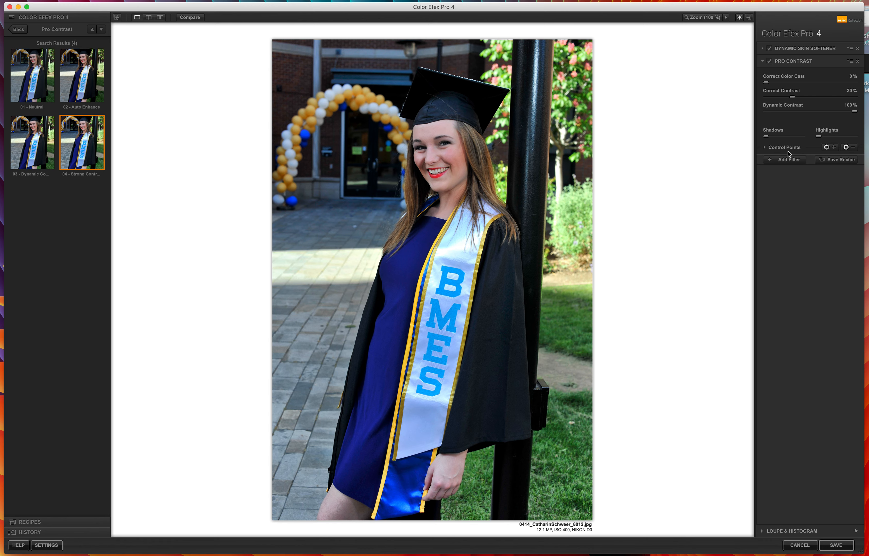
# Step: Set the Strong Contrast filter's opacity to 50%
pyautogui.click(766, 147)
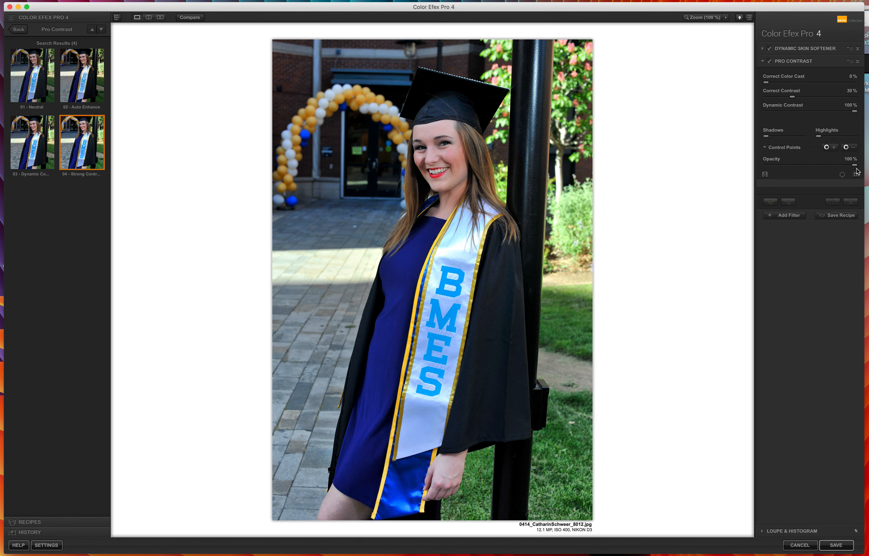
pyautogui.moveTo(855, 166); pyautogui.dragTo(811, 168)
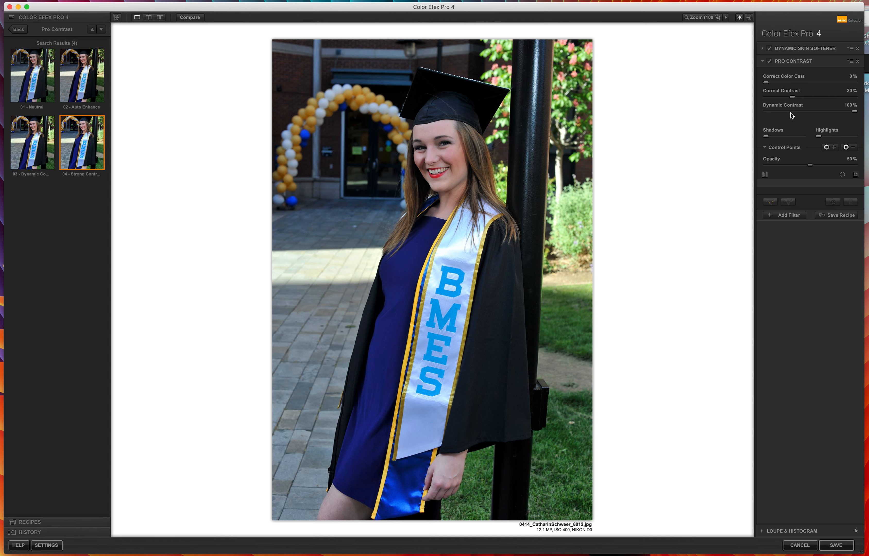
# Step: Apply the 03 - Dynamic Contrast preset and raise the Correct Color Cast and Correct Contrast sliders
pyautogui.click(36, 147)
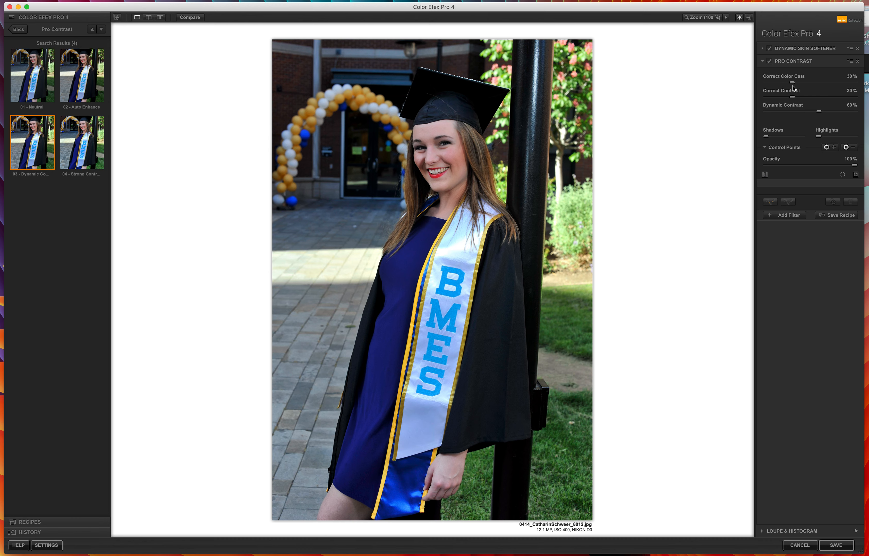
pyautogui.moveTo(793, 84); pyautogui.dragTo(811, 85)
pyautogui.moveTo(793, 97); pyautogui.dragTo(812, 114)
# Step: Add a third filter slot and return to the full filter list
pyautogui.click(789, 216)
pyautogui.click(18, 29)
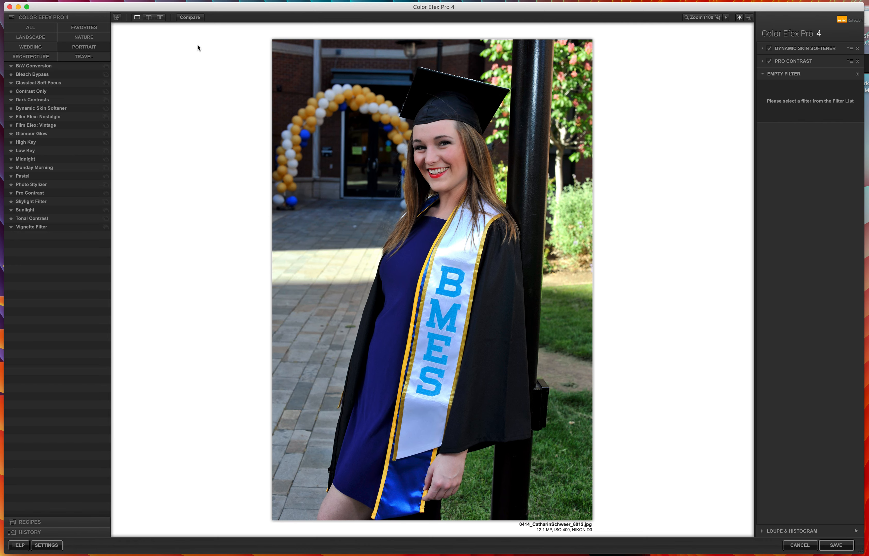
# Step: Compare the before and after image in split view by moving the divider
pyautogui.click(151, 19)
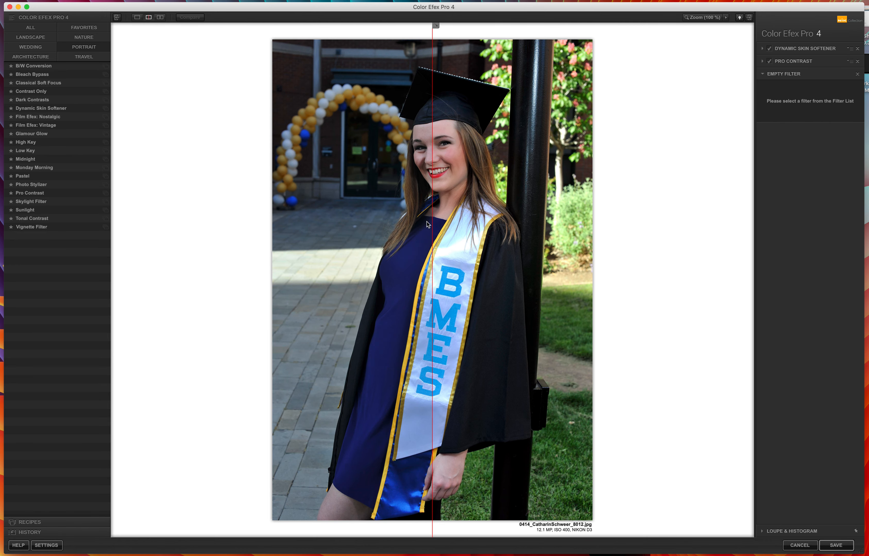
pyautogui.click(433, 237)
pyautogui.moveTo(510, 236); pyautogui.dragTo(333, 235)
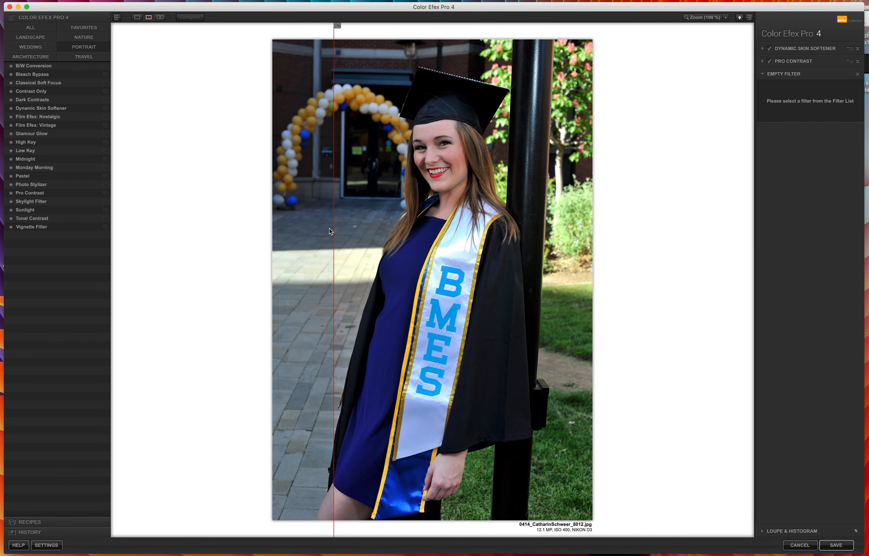
pyautogui.click(137, 17)
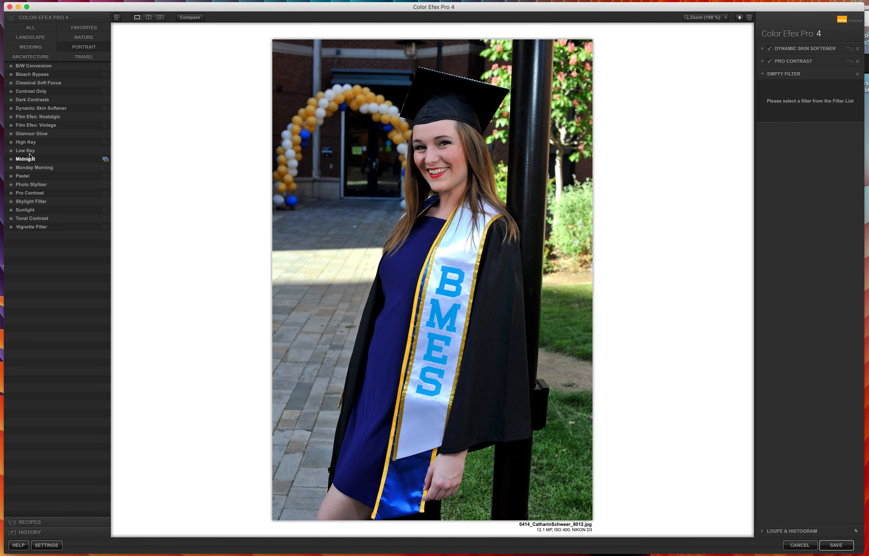
# Step: Browse the Low Key presets, then apply the High Key filter's 04 - Washed Out preset
pyautogui.click(105, 151)
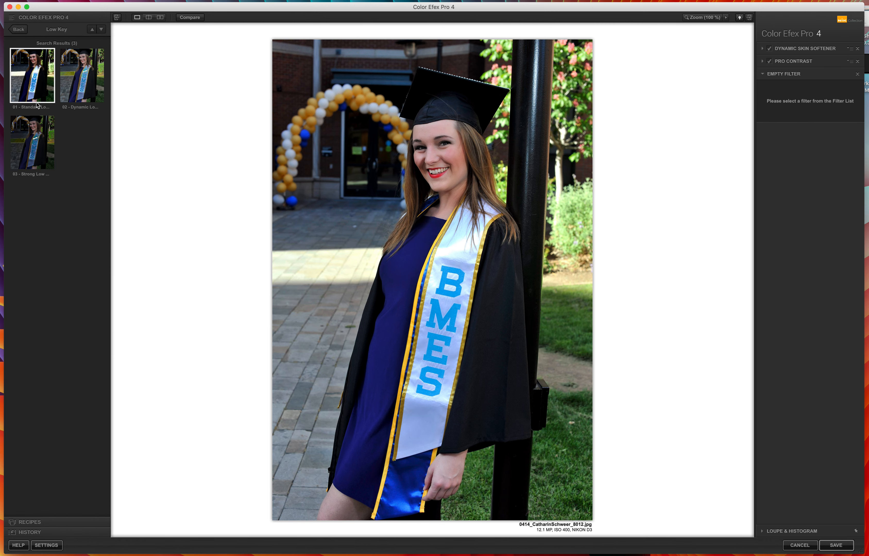
pyautogui.click(19, 33)
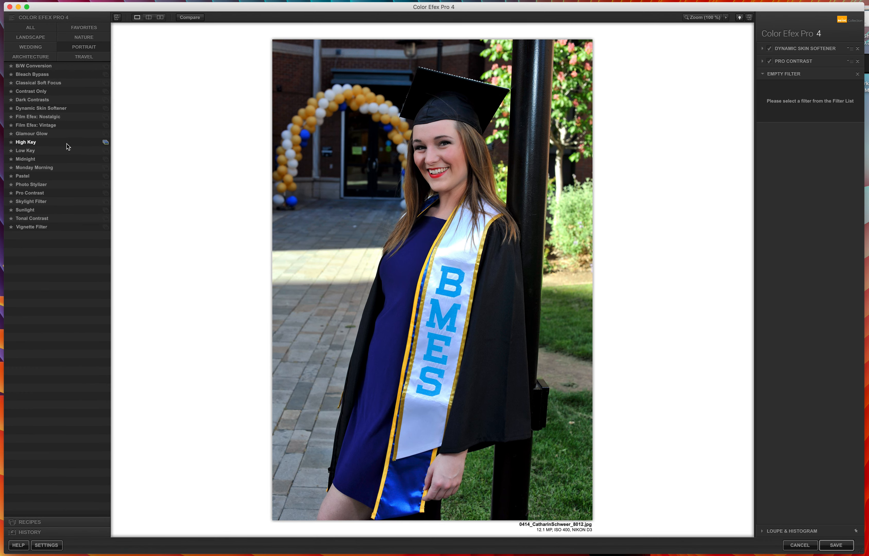
pyautogui.click(106, 145)
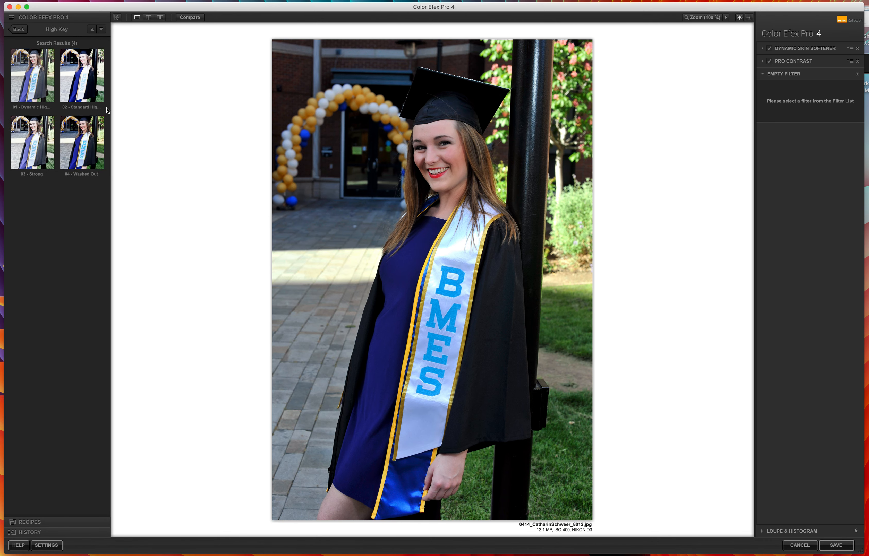
pyautogui.click(86, 153)
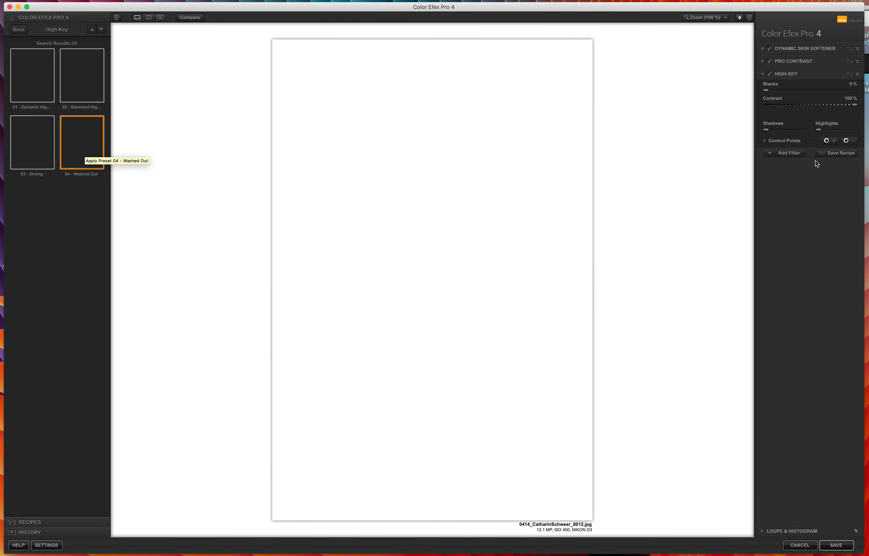
# Step: Set the High Key filter's opacity to 40% and add another filter slot
pyautogui.click(765, 204)
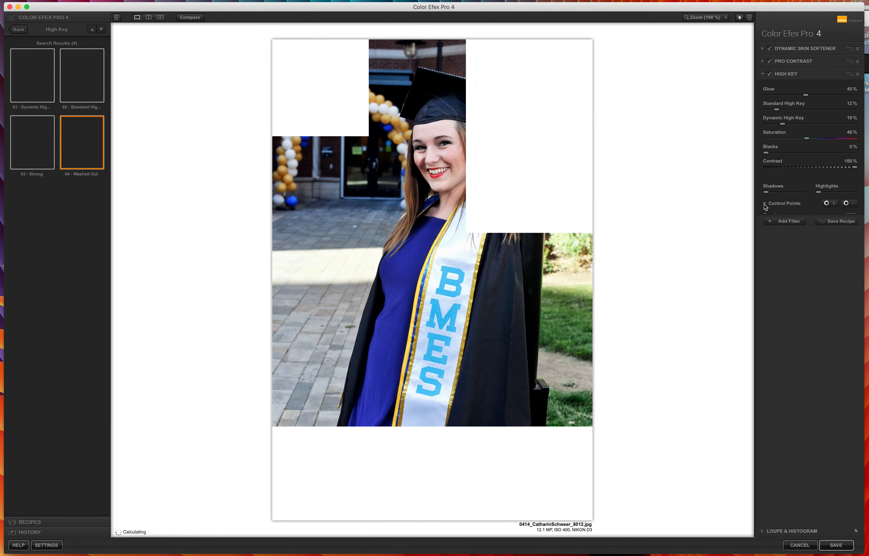
pyautogui.moveTo(854, 221); pyautogui.dragTo(801, 224)
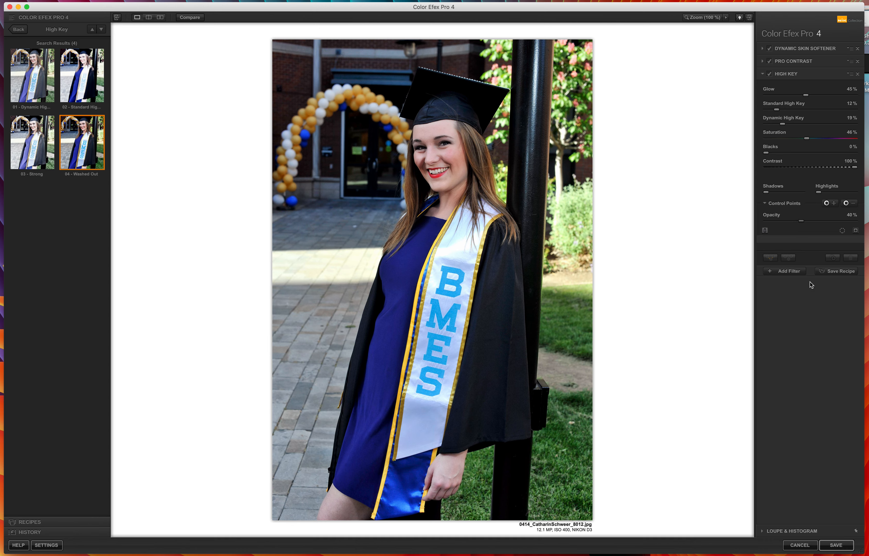
pyautogui.click(797, 275)
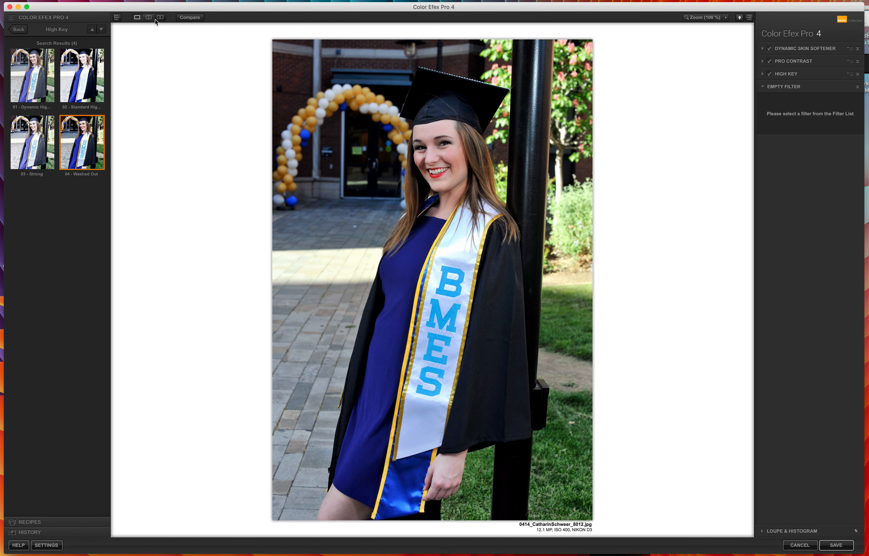
# Step: Compare the before and after image in split view by moving the divider
pyautogui.click(149, 17)
pyautogui.moveTo(434, 221); pyautogui.dragTo(345, 217)
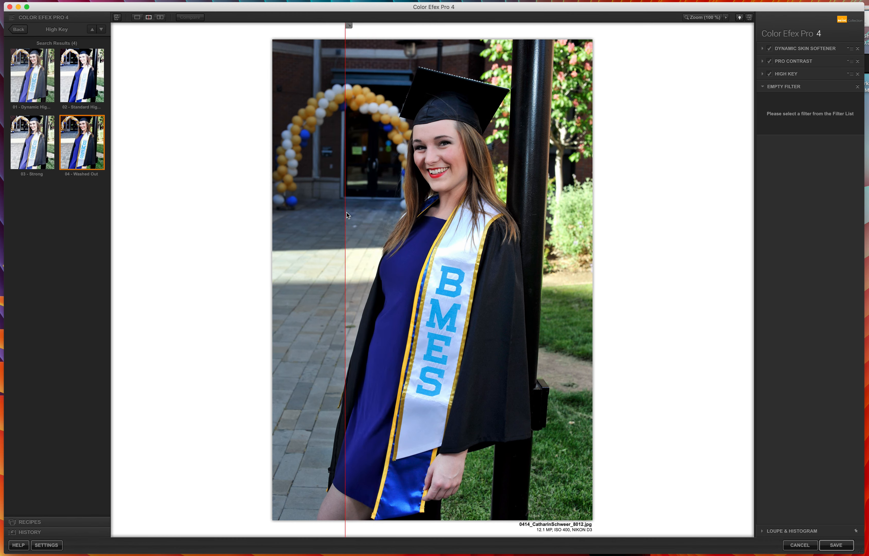
pyautogui.click(137, 17)
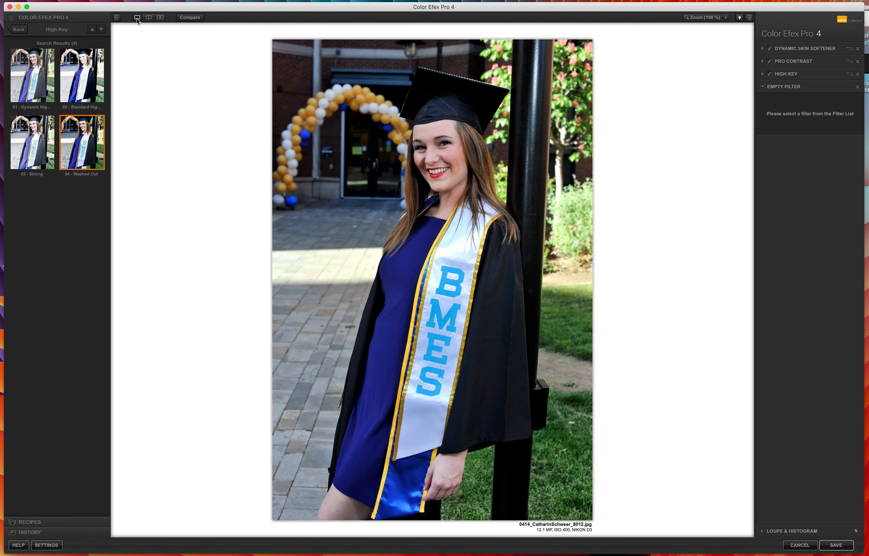